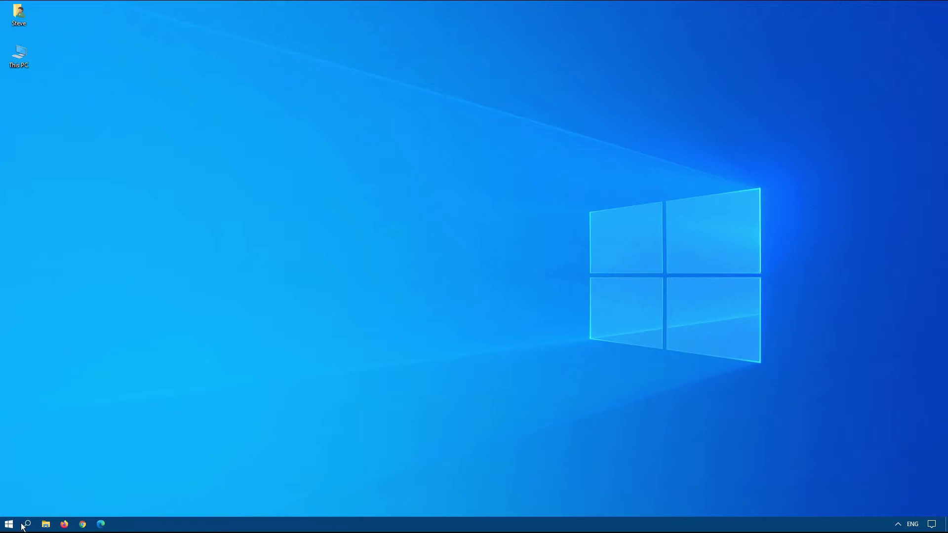
- Check the Windows version with winver, then dismiss the version information
key("super")
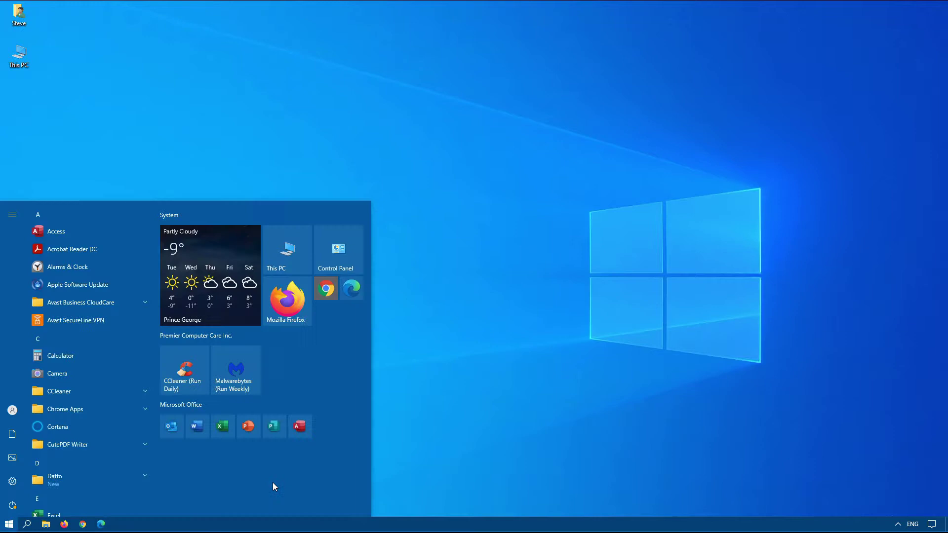
type("winver")
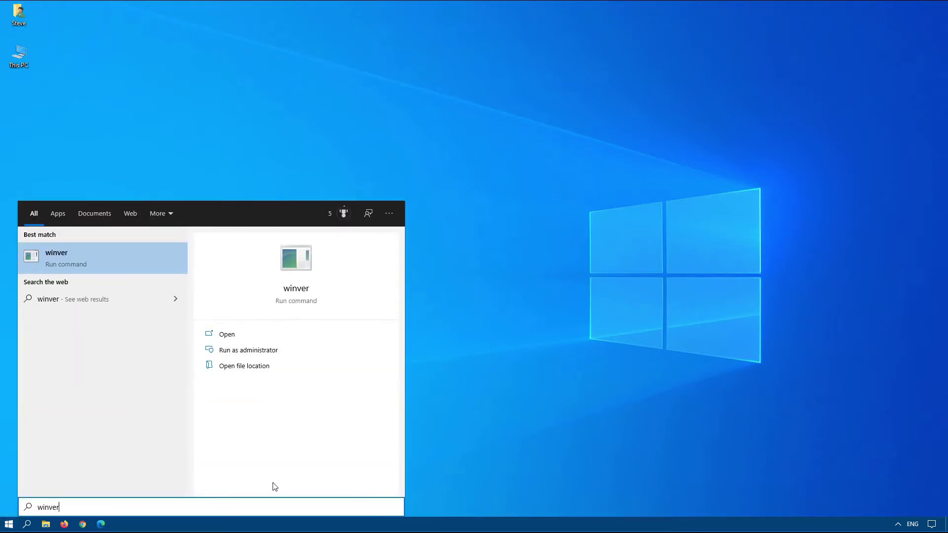
key("Return")
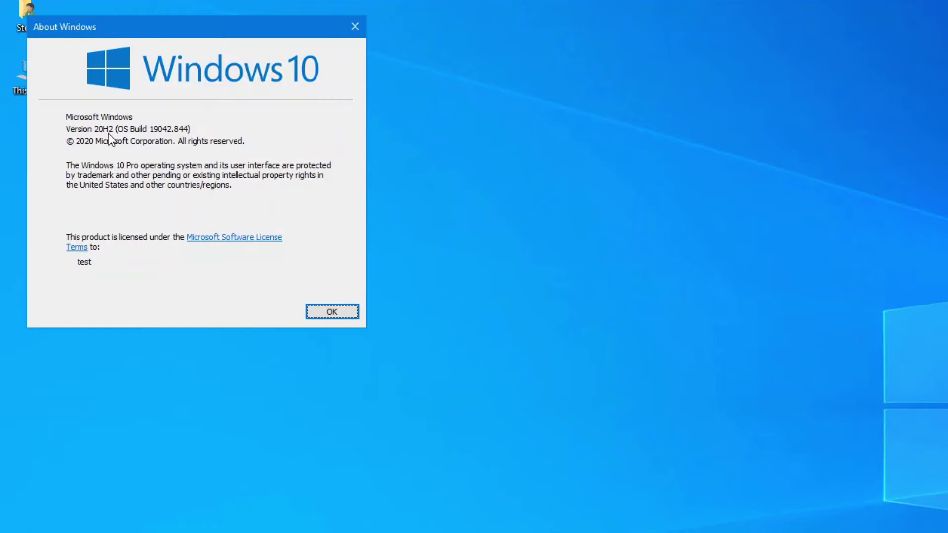
left_click(326, 312)
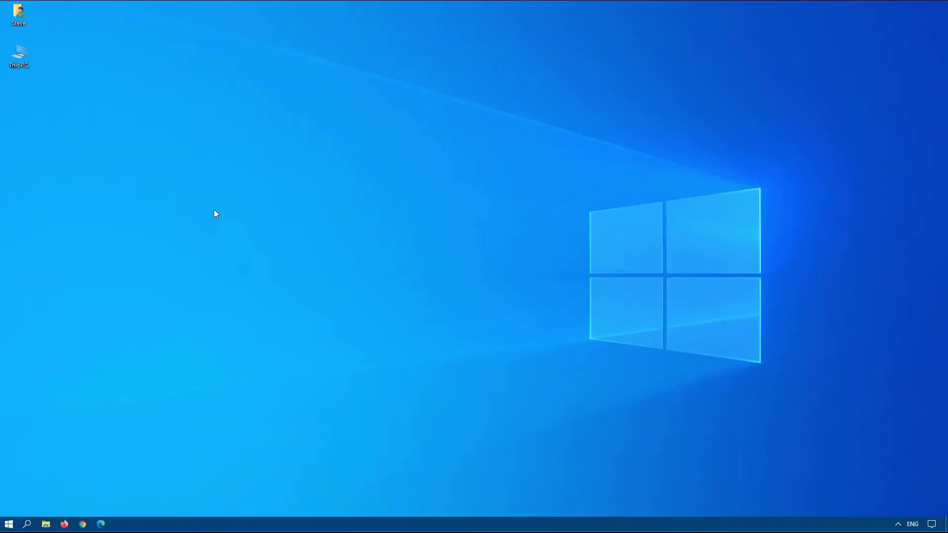
- Go to Control Panel's Programs and Features list of installed updates
left_click(10, 526)
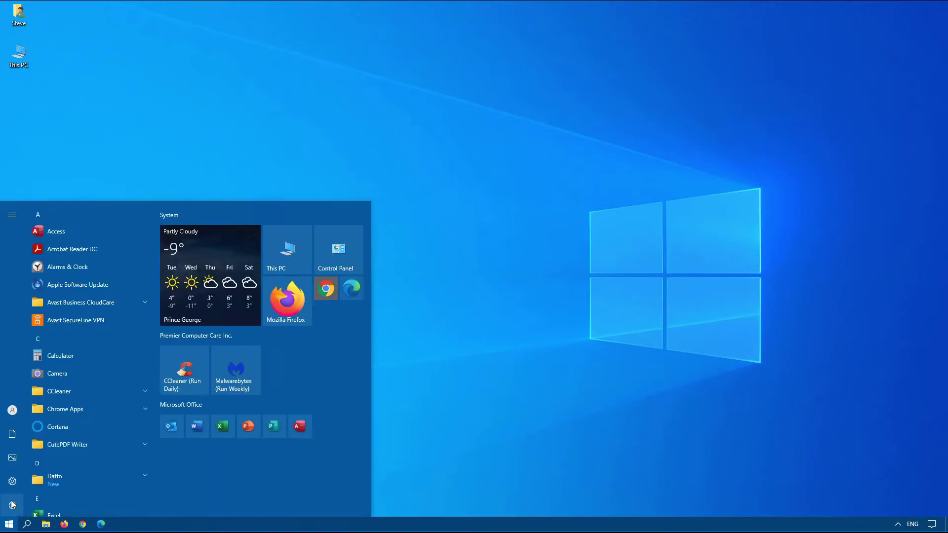
left_click(8, 527)
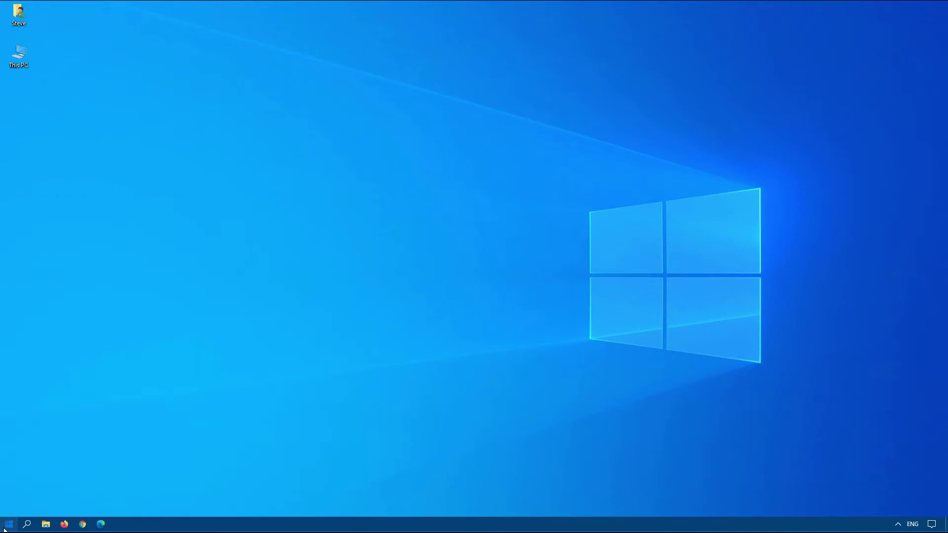
left_click(8, 528)
type("cont")
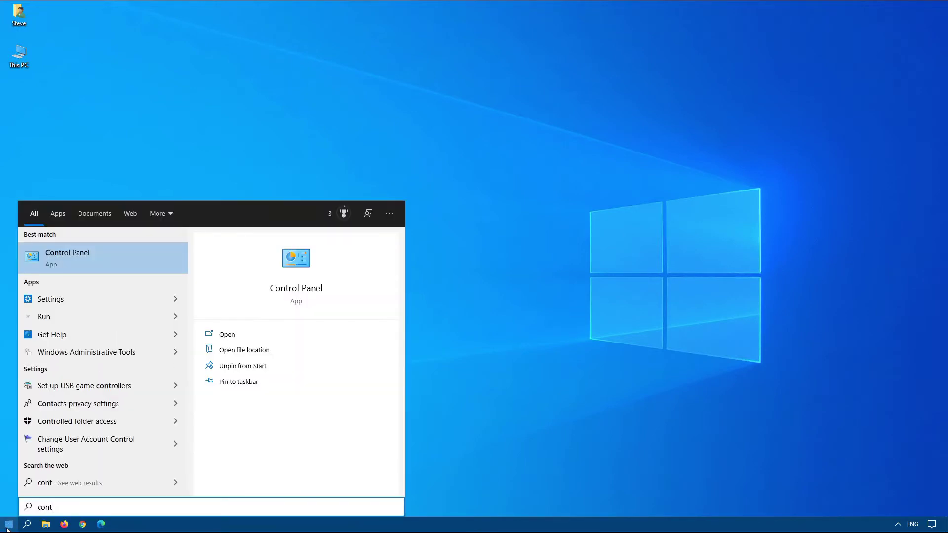
key("Return")
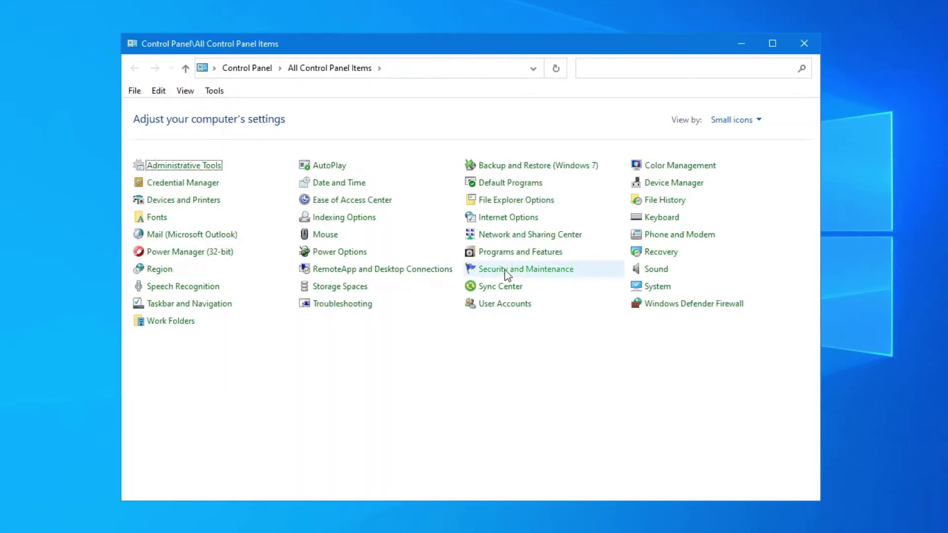
left_click(520, 253)
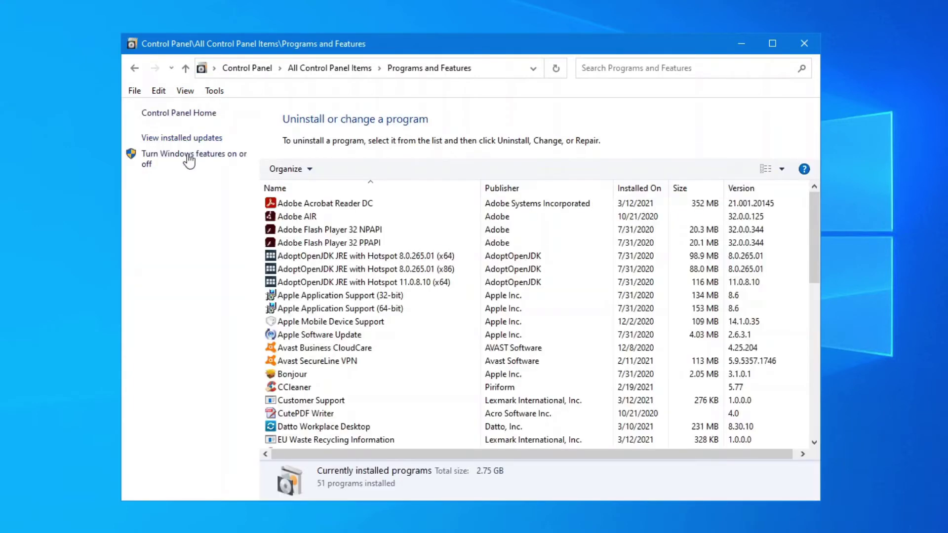
left_click(188, 139)
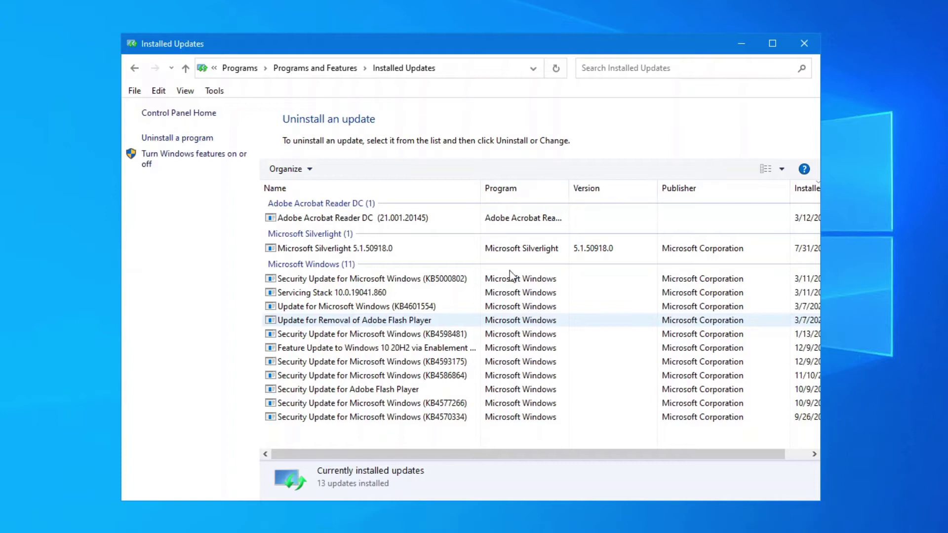
- Search the installed updates for KB5000802 and select the matching Security Update
left_click(624, 71)
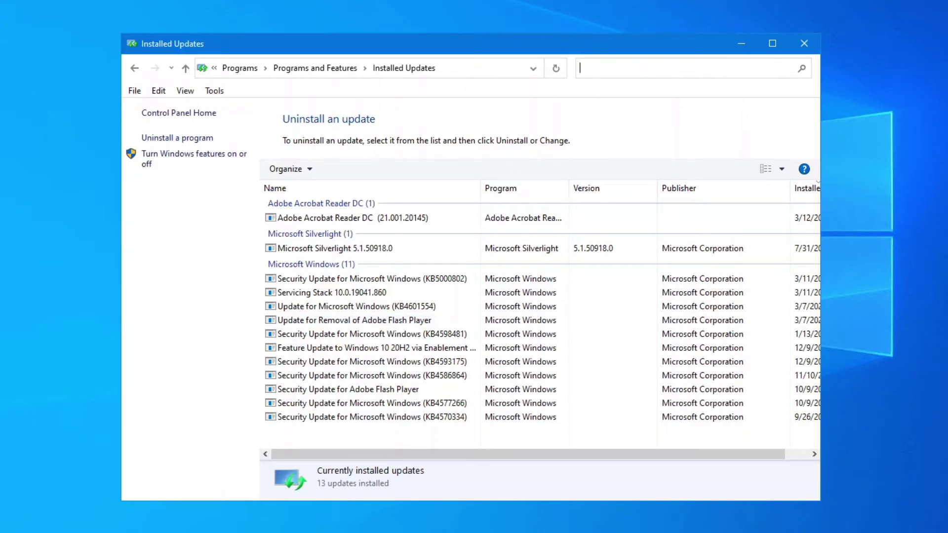
type("KB5000802")
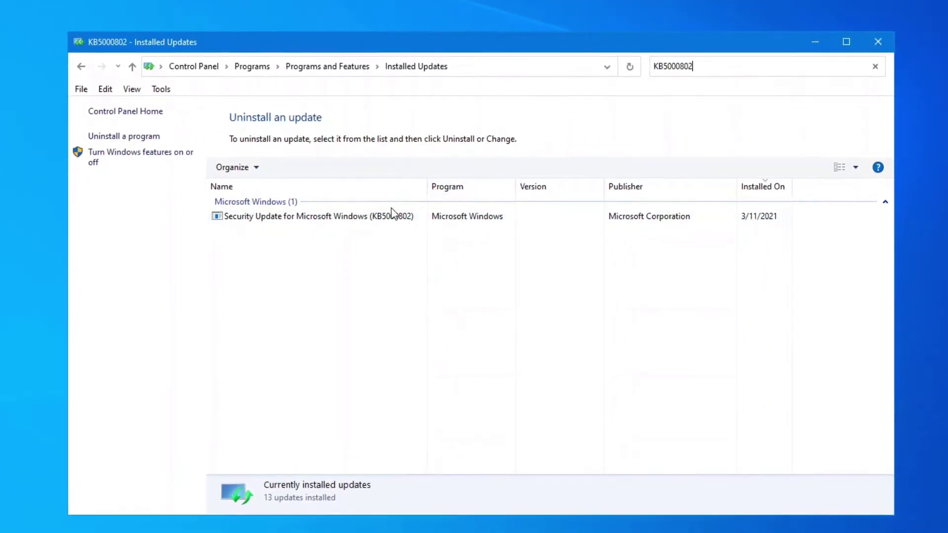
left_click(377, 217)
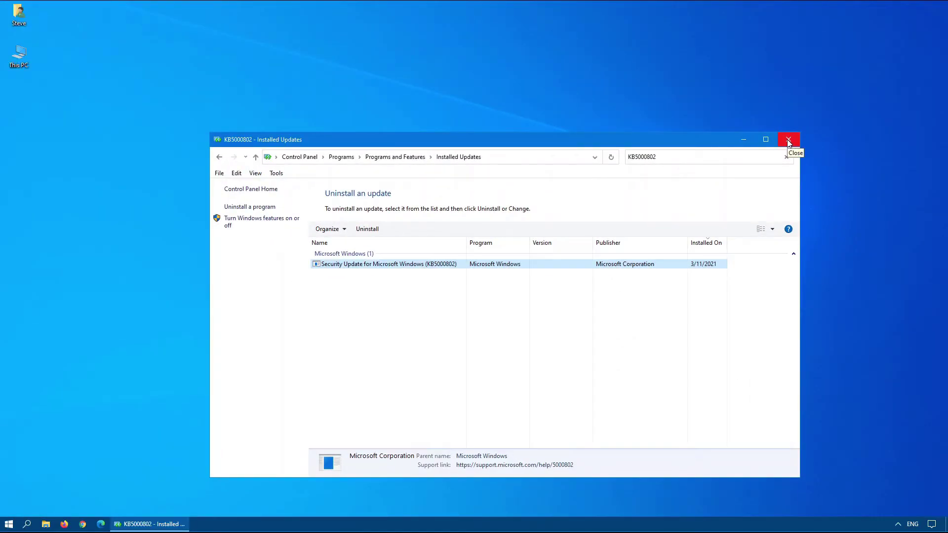
- Close Installed Updates and start Command Prompt (Admin) from the Start right-click menu
left_click(789, 140)
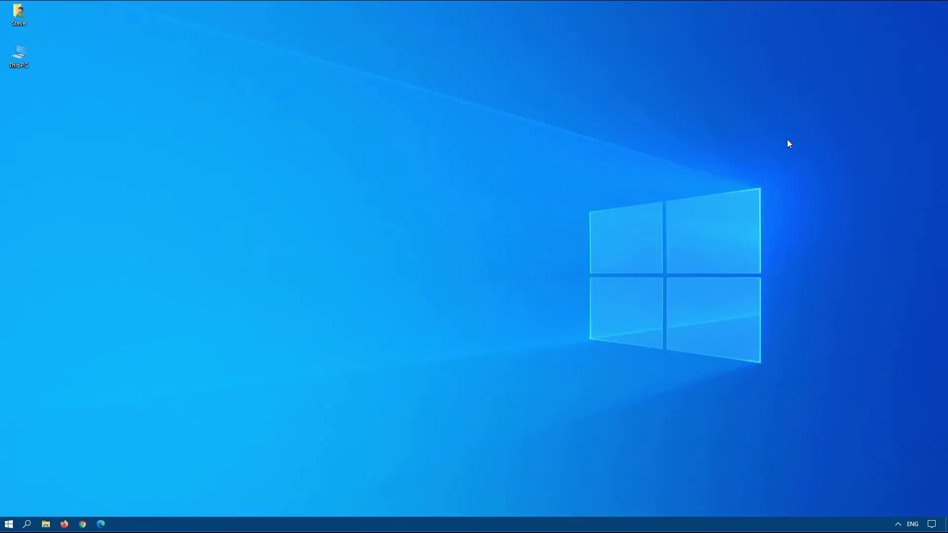
right_click(8, 524)
left_click(77, 393)
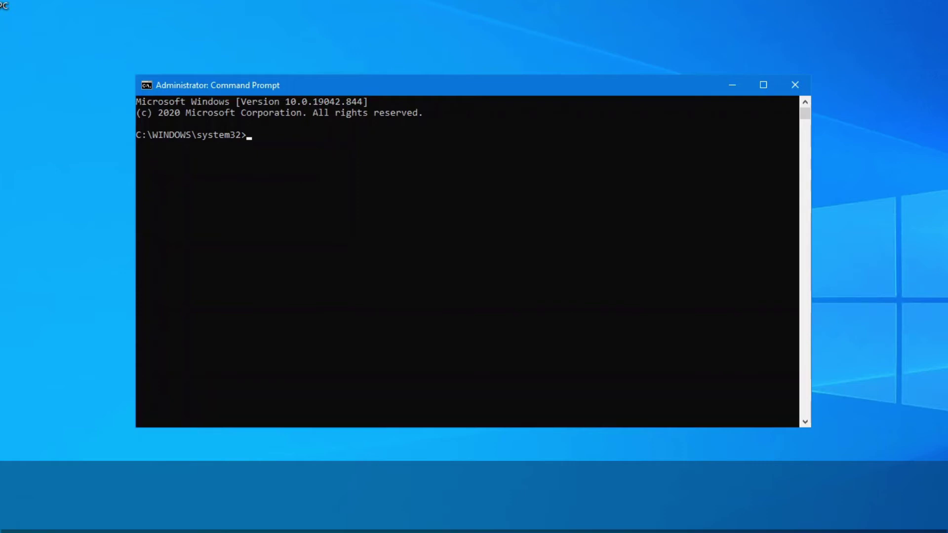
- Type wusa /uninstall /kb:5000822 without running it, then close the prompt
type("wusa /uninstall /kb:5000808")
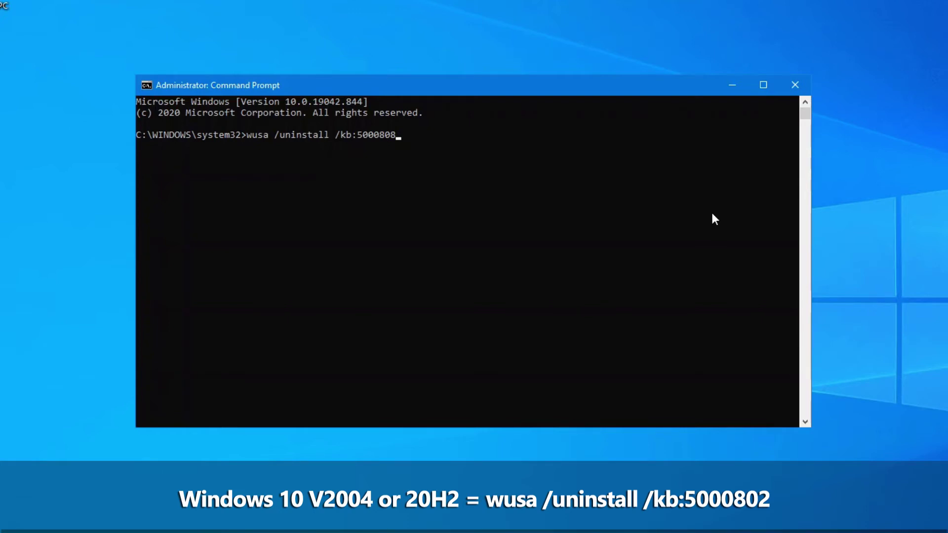
key("BackSpace")
type("2")
key("BackSpace")
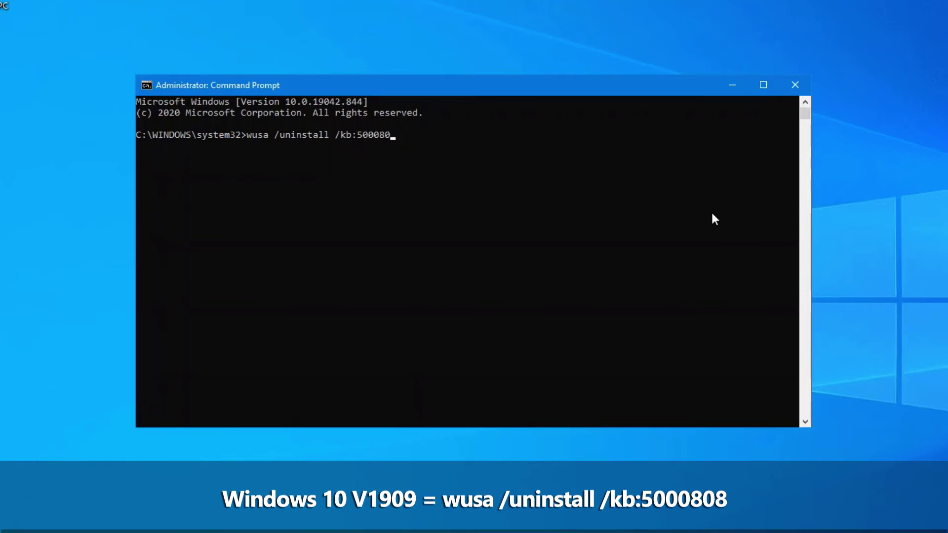
type("0")
key("BackSpace")
type("8")
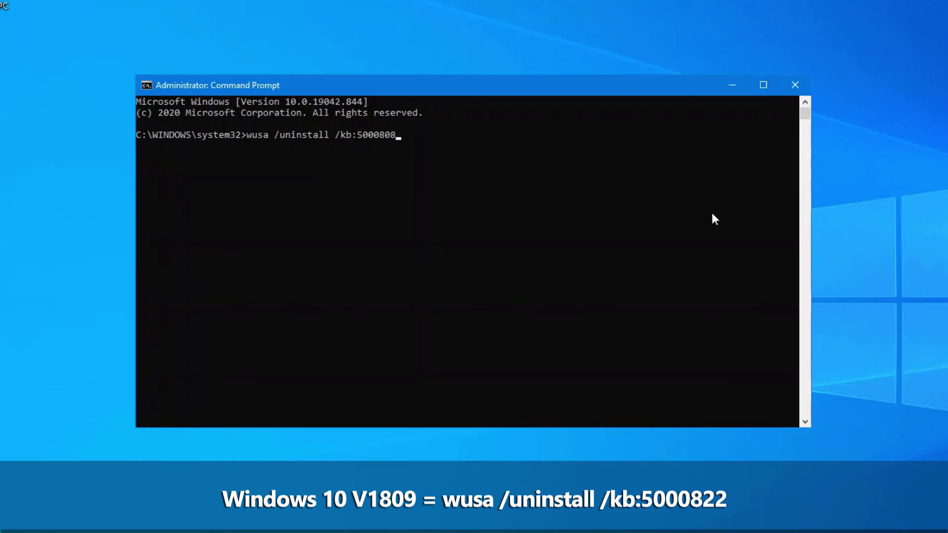
key("BackSpace")
key("BackSpace")
type("22")
left_click(795, 85)
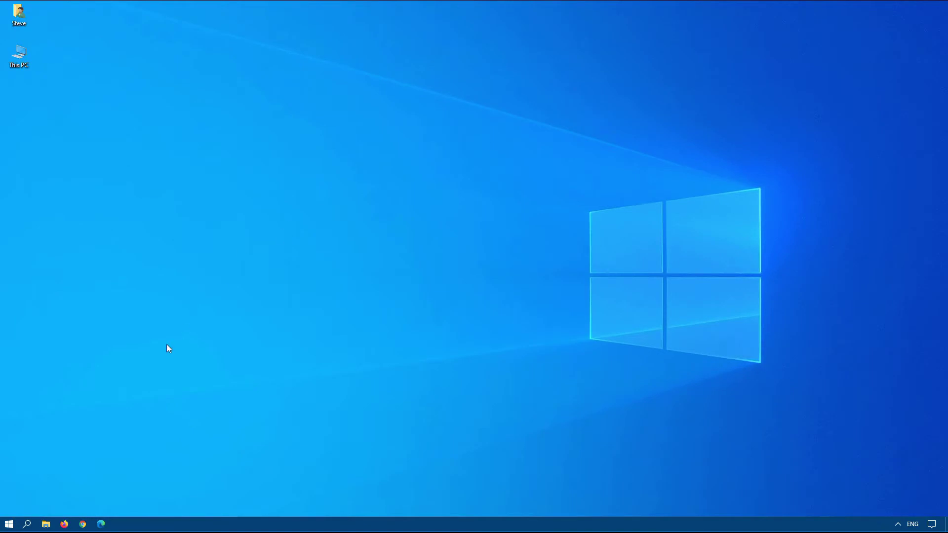
- Go to Devices and Printers in Control Panel and collapse the Multimedia Devices group
right_click(12, 529)
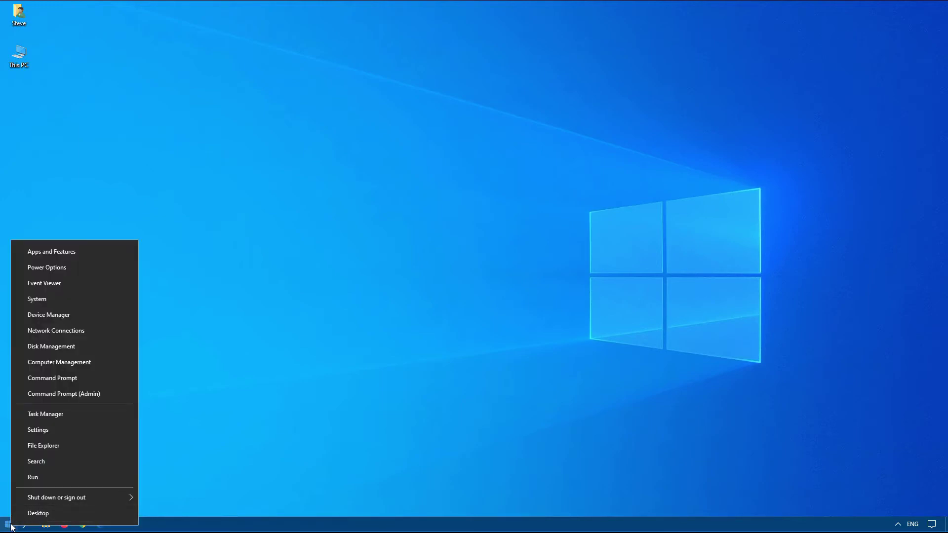
left_click(11, 525)
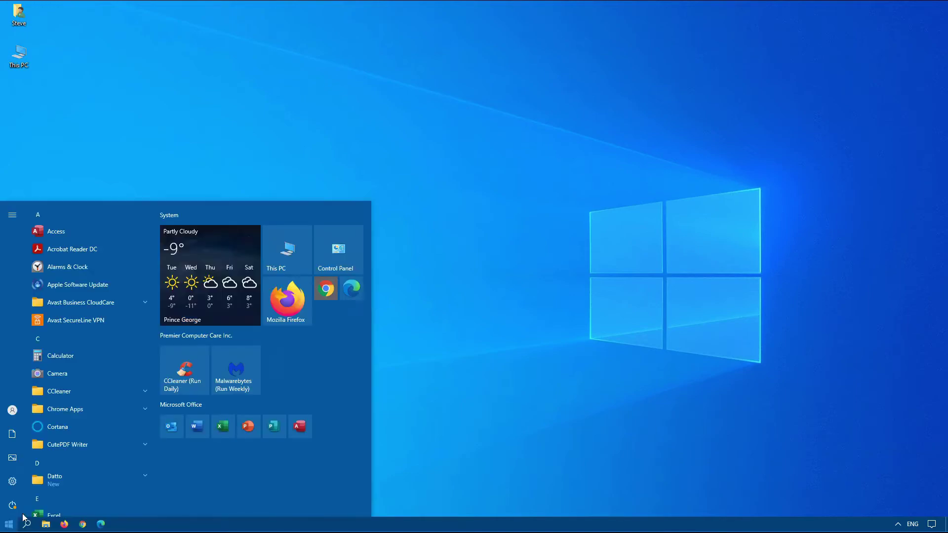
left_click(328, 247)
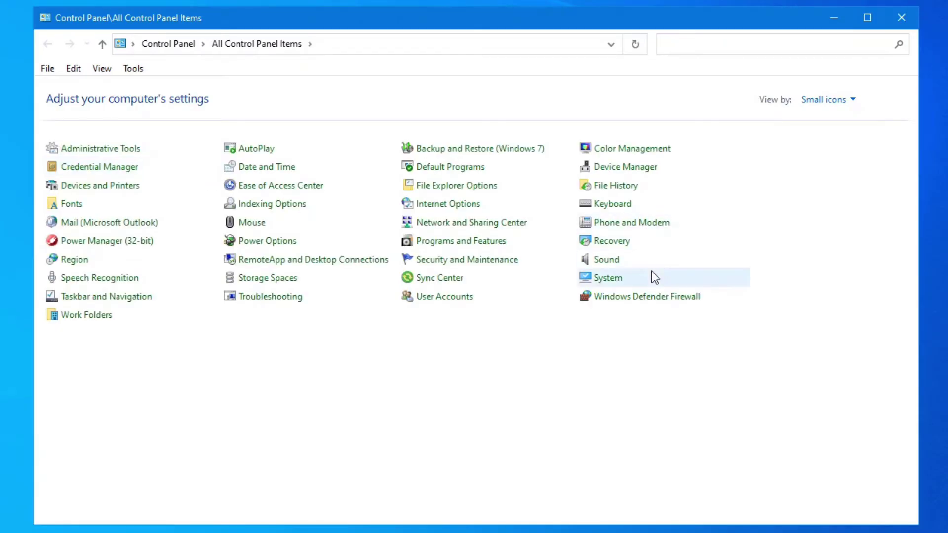
left_click(81, 188)
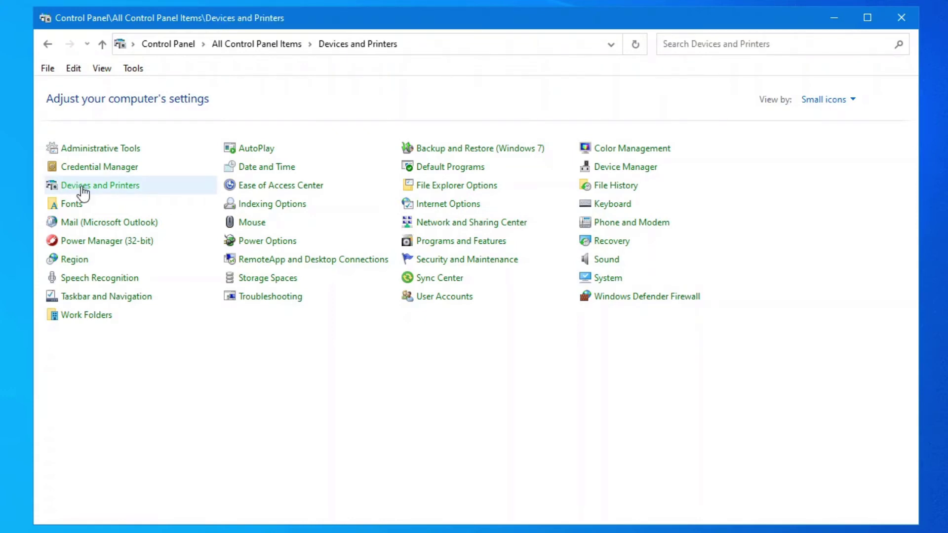
scroll(481, 385, "down", 3)
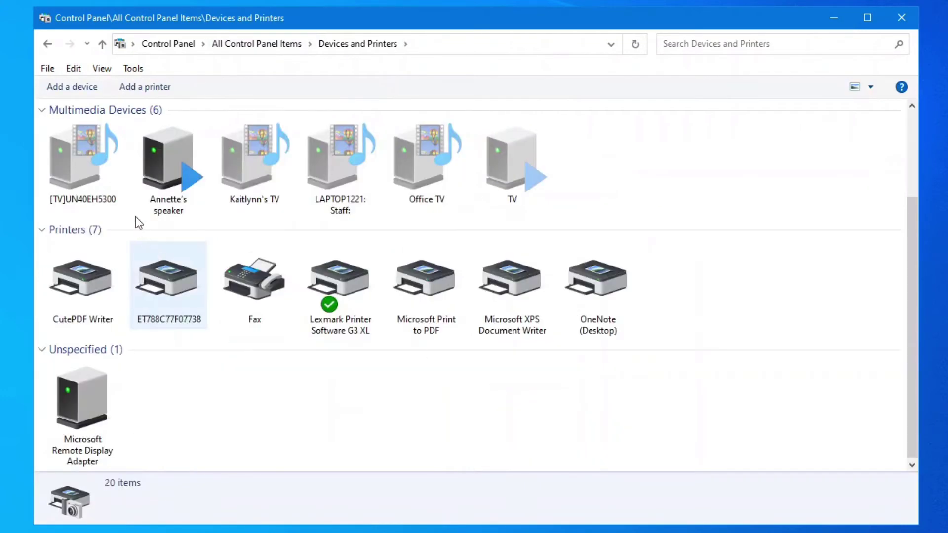
left_click(42, 111)
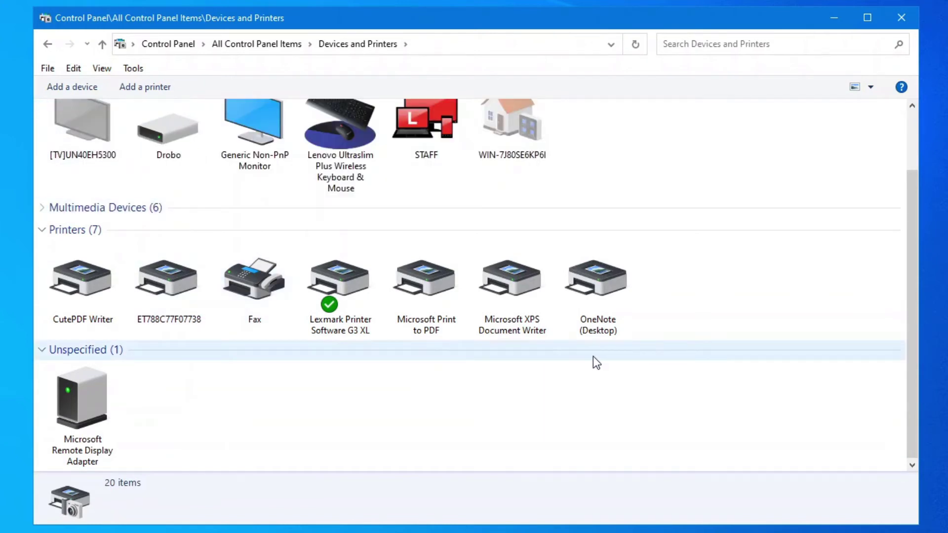
- Show the Lexmark printer's properties and review its Advanced spooling settings
right_click(348, 283)
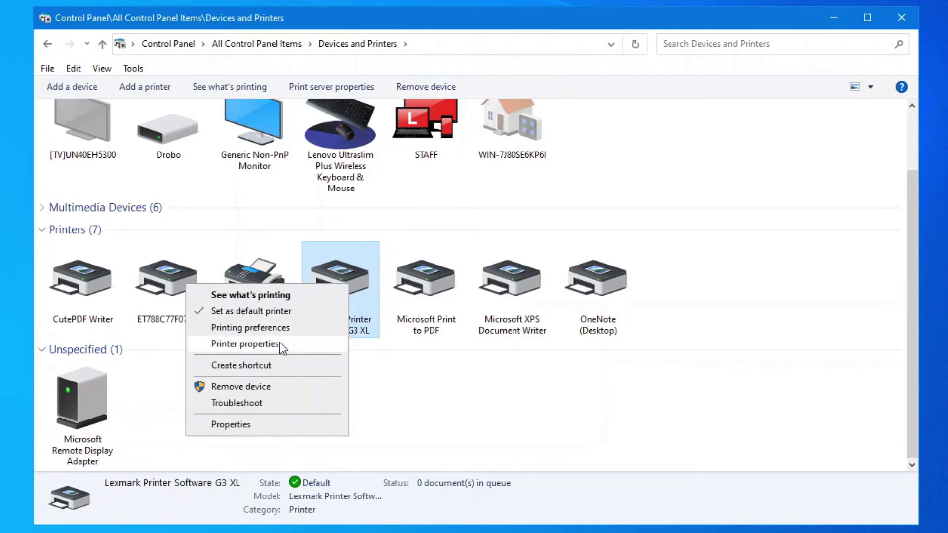
left_click(282, 348)
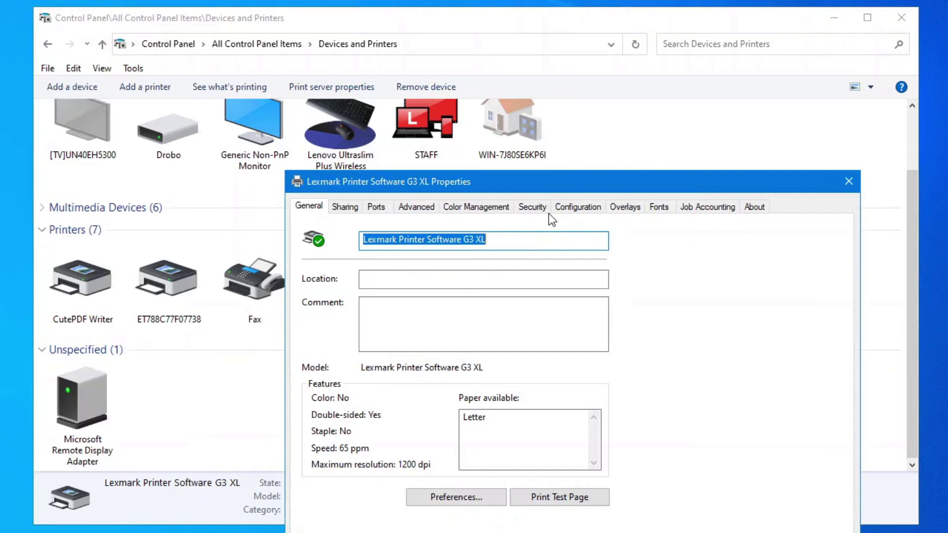
left_click(419, 207)
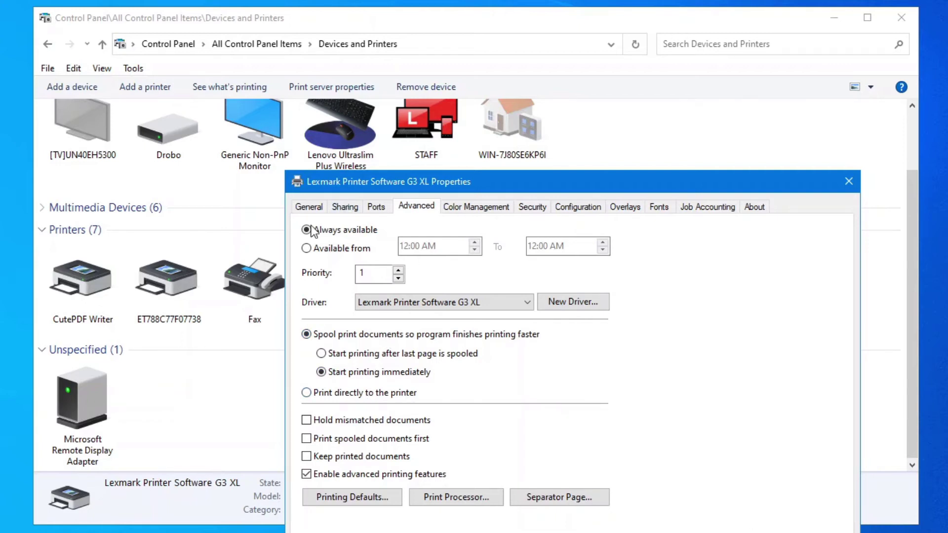
left_click(309, 207)
- Copy the full printer name 'Lexmark Printer Software G3 XL' from the General tab and close the dialog
right_click(475, 245)
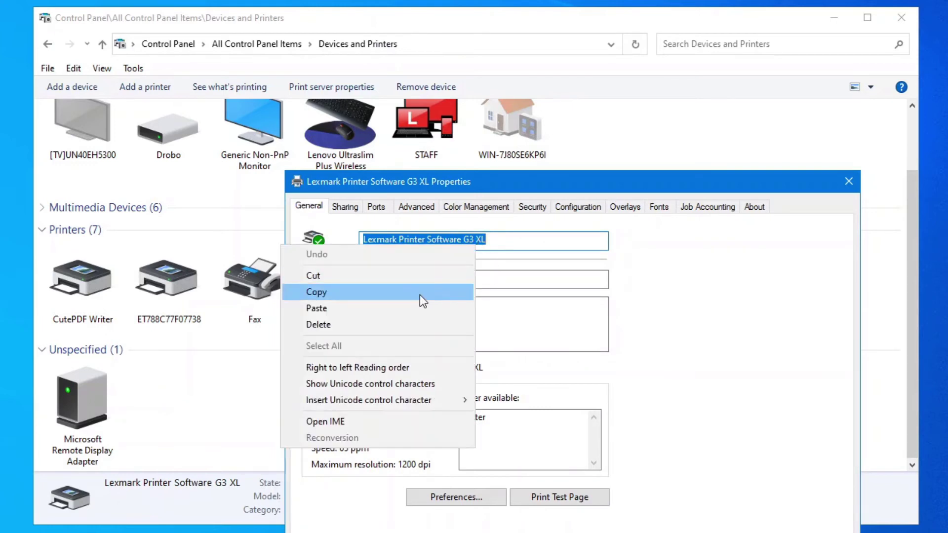
left_click(490, 247)
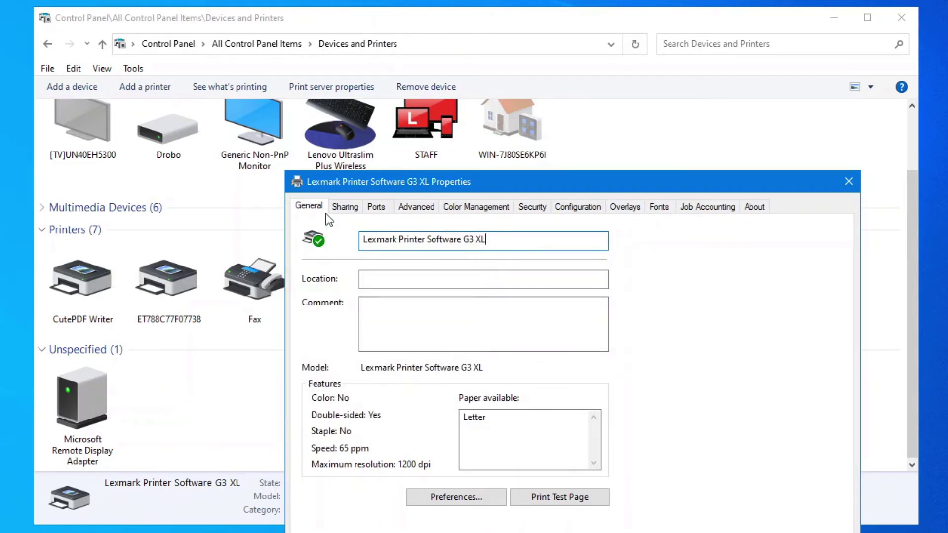
left_click_drag(504, 244, 250, 239)
right_click(430, 244)
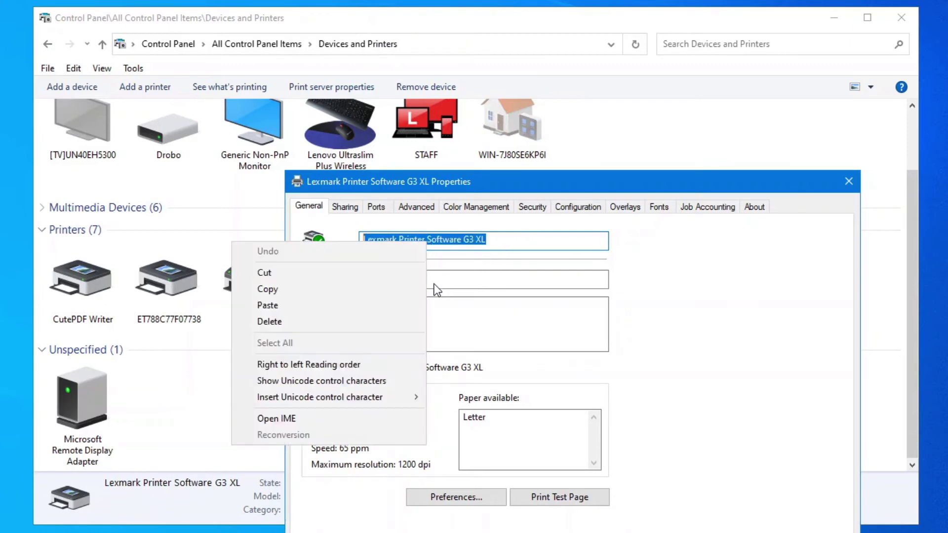
left_click(296, 289)
left_click(848, 181)
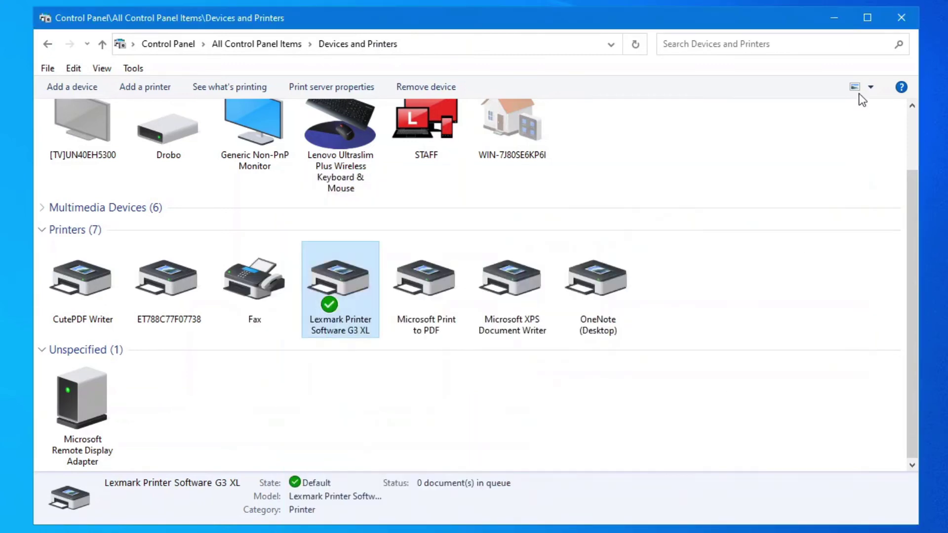
- In an administrator prompt, run rundll32 printui.dll,PrintUIEntry /Xg to query the printer's settings
left_click(903, 18)
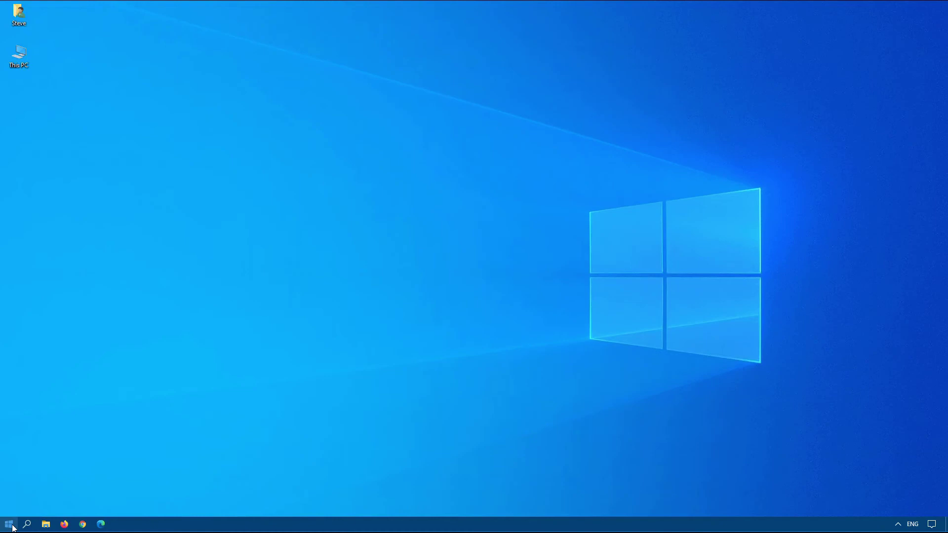
right_click(15, 525)
left_click(81, 390)
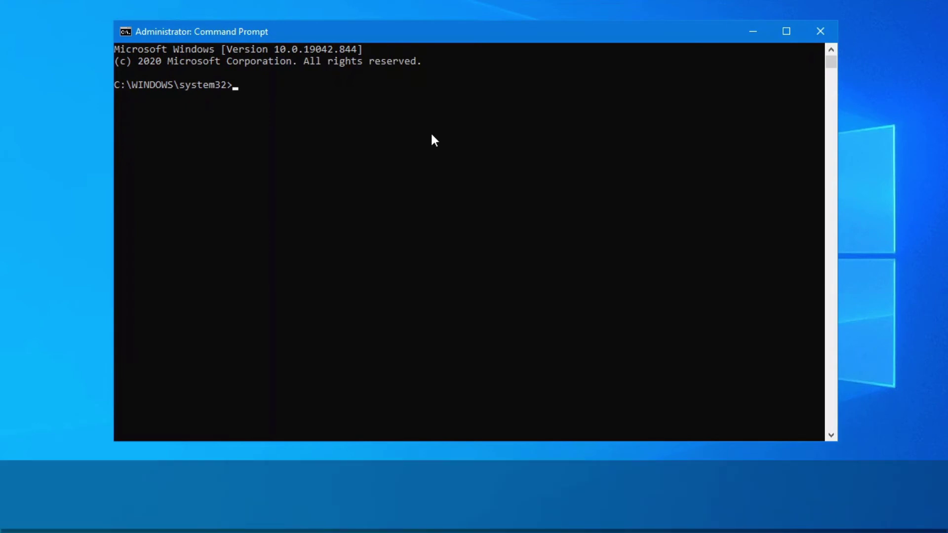
key("ctrl+v")
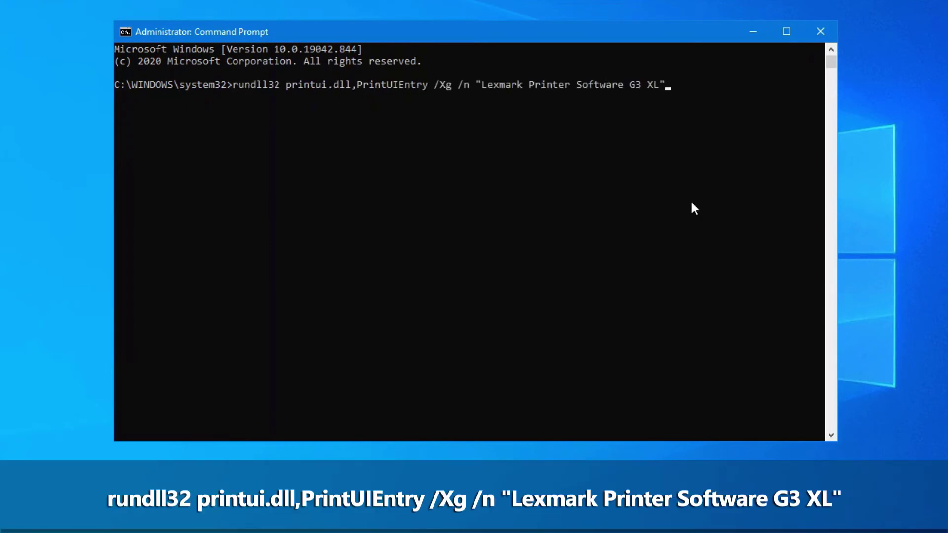
key("Return")
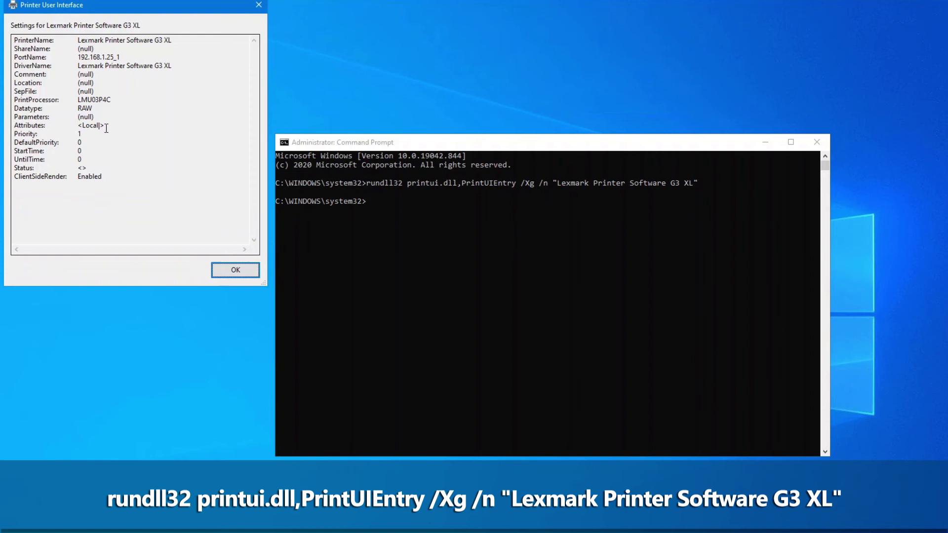
left_click(236, 270)
- Change the command to /Xs with attributes +direct and run it
left_click(531, 256)
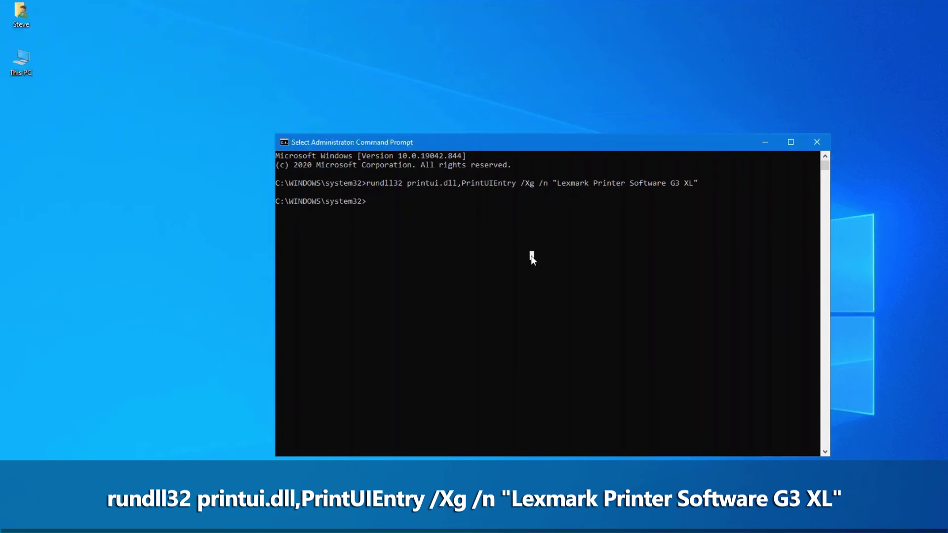
key("Up")
key("Left")
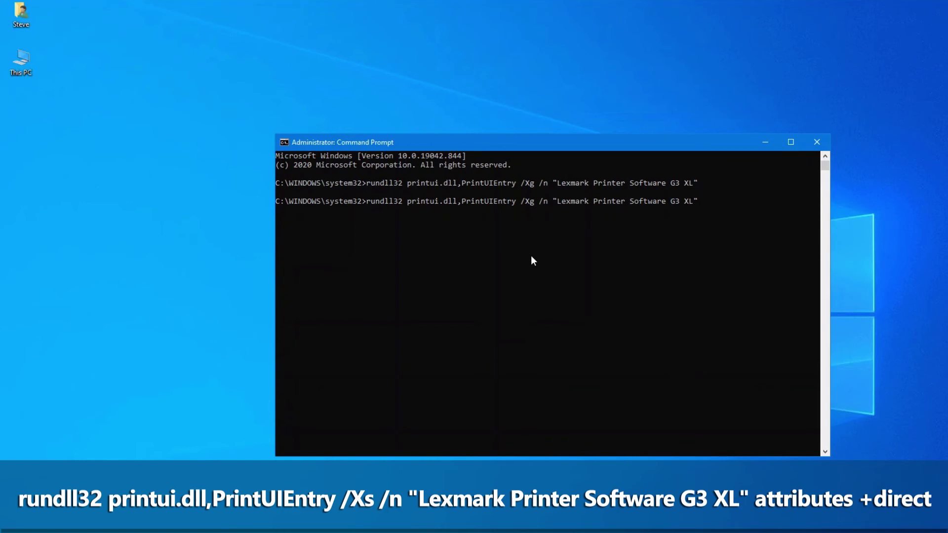
key("Left")
key("Left")
key("BackSpace")
type("s")
type(" attributes +direct")
key("Return")
- Rerun the /Xg query to confirm the attributes now read Direct|Local
key("Up")
key("Up")
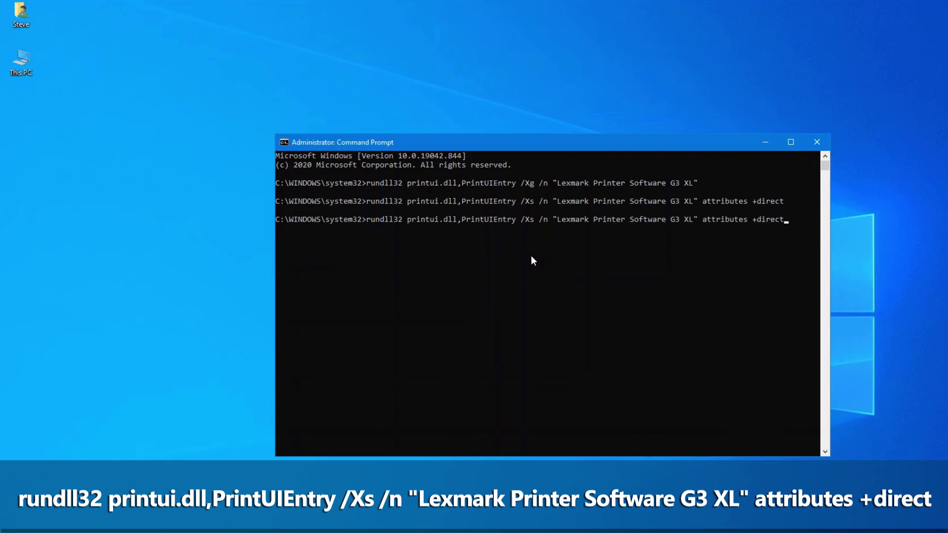
key("Return")
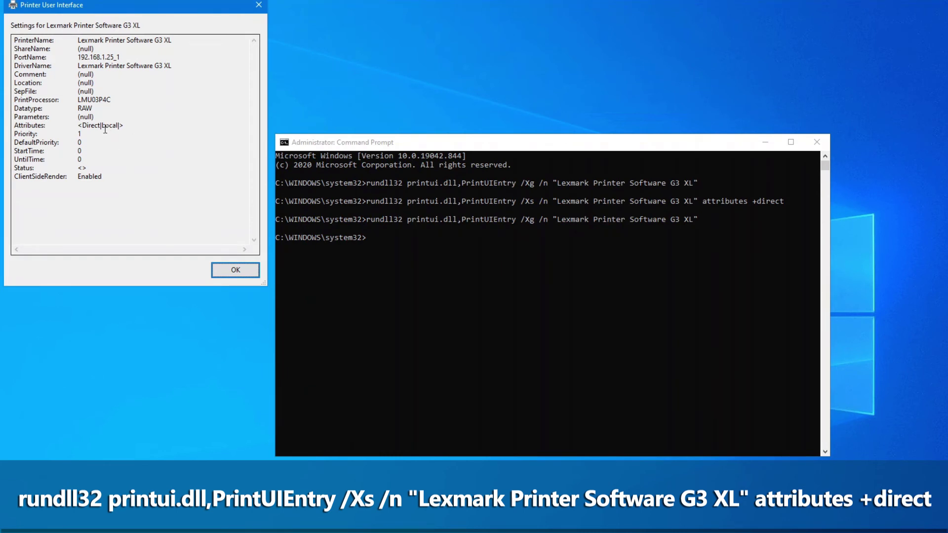
left_click(225, 270)
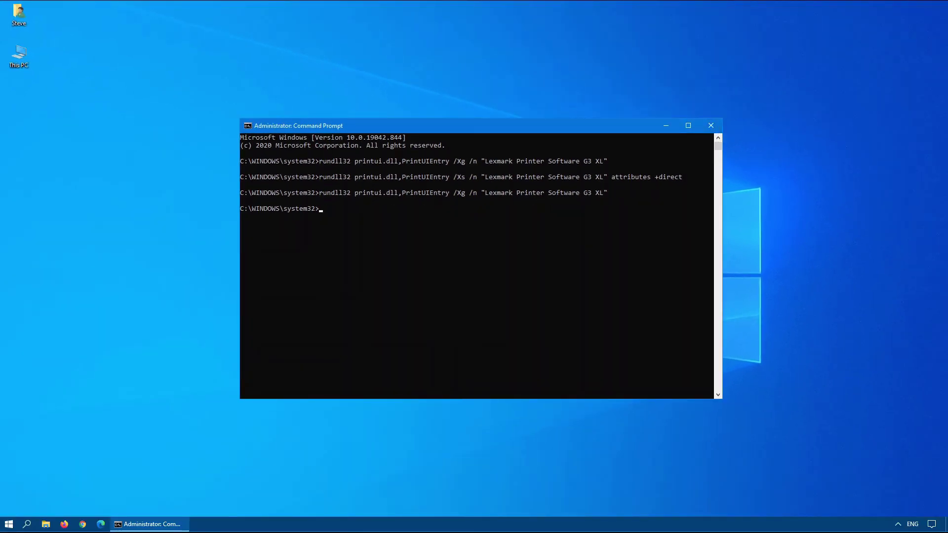
- Show the Lexmark Printer Software G3 XL Advanced properties to confirm Print directly to the printer
left_click(9, 524)
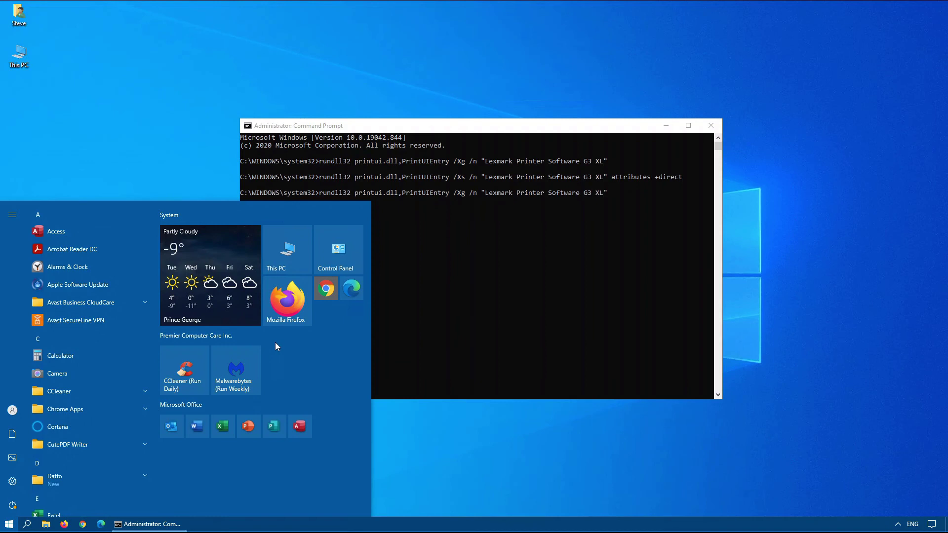
left_click(342, 252)
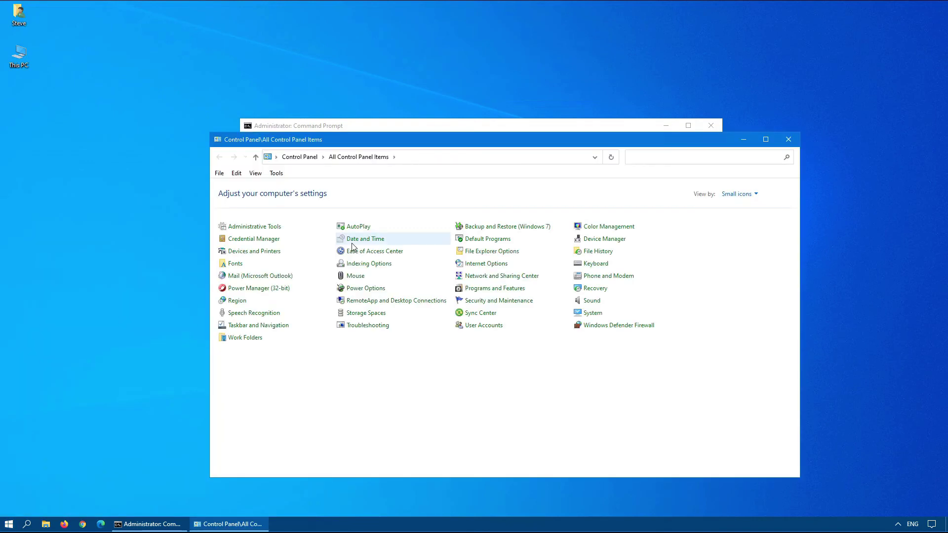
left_click(278, 255)
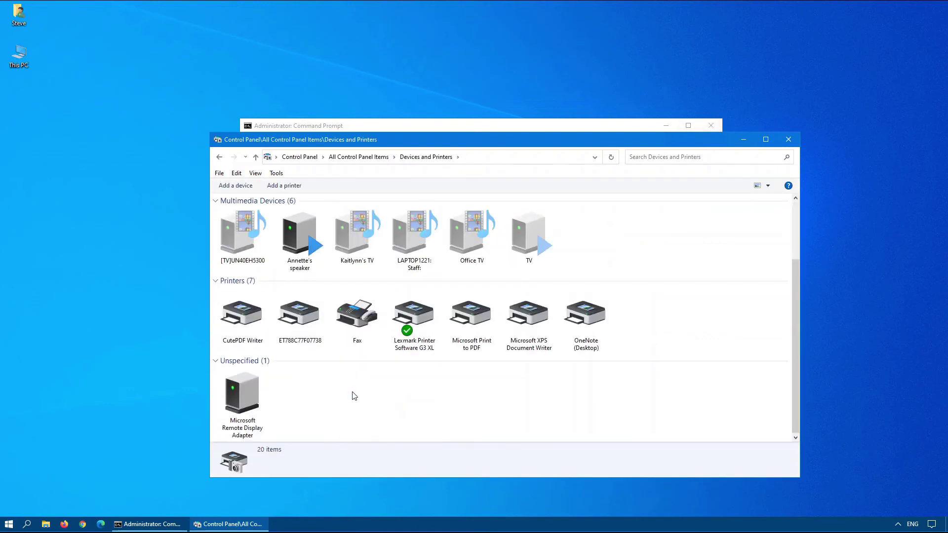
right_click(407, 336)
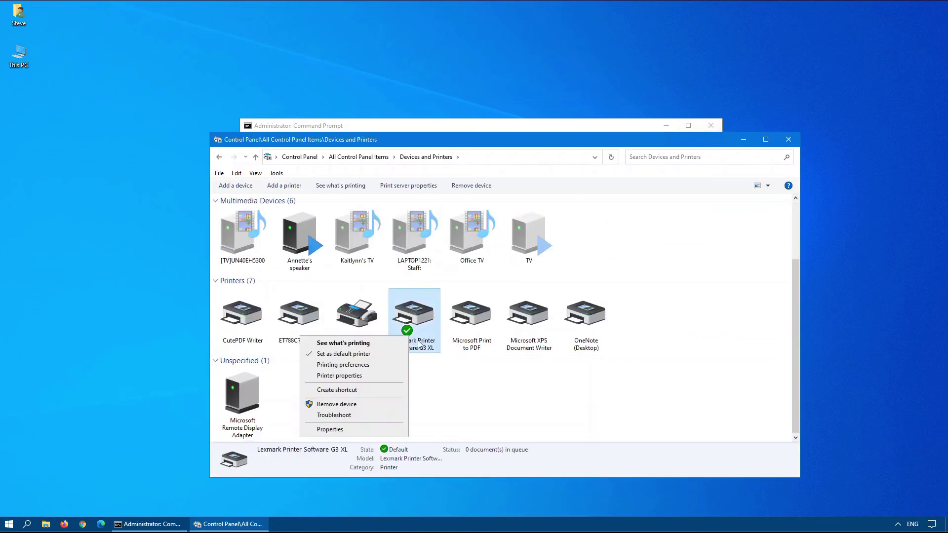
left_click(359, 375)
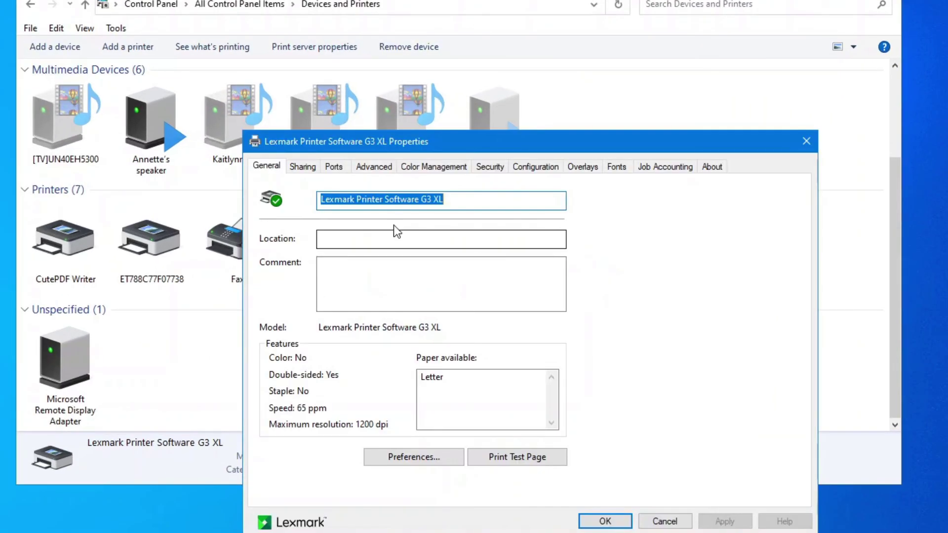
left_click(366, 168)
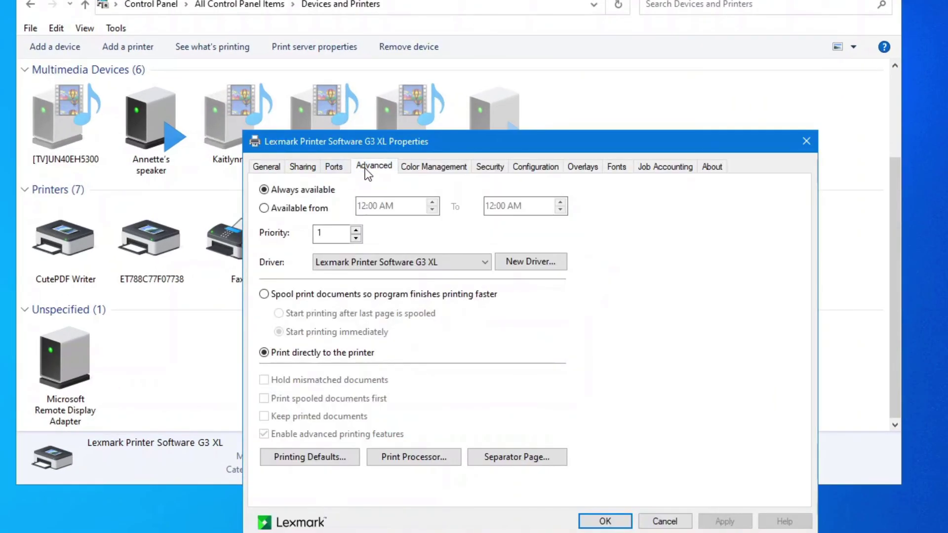